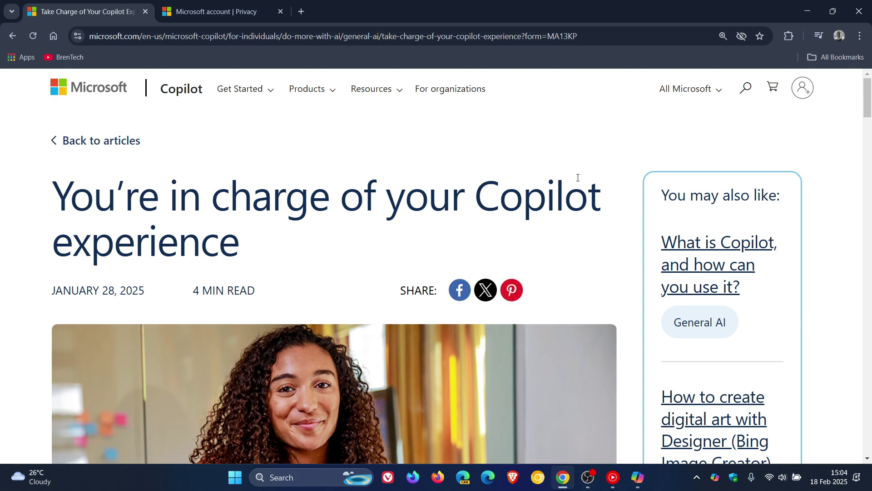
scroll(620, 181, "down", 4)
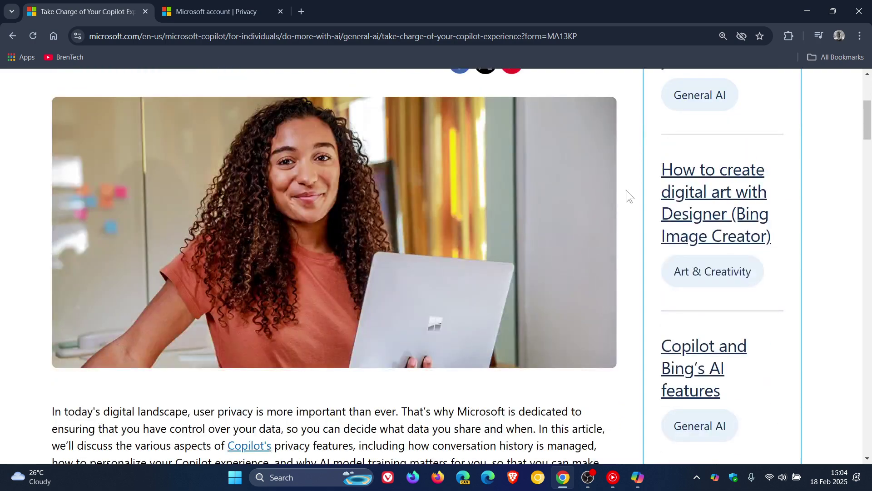
scroll(626, 190, "down", 3)
scroll(625, 190, "down", 3)
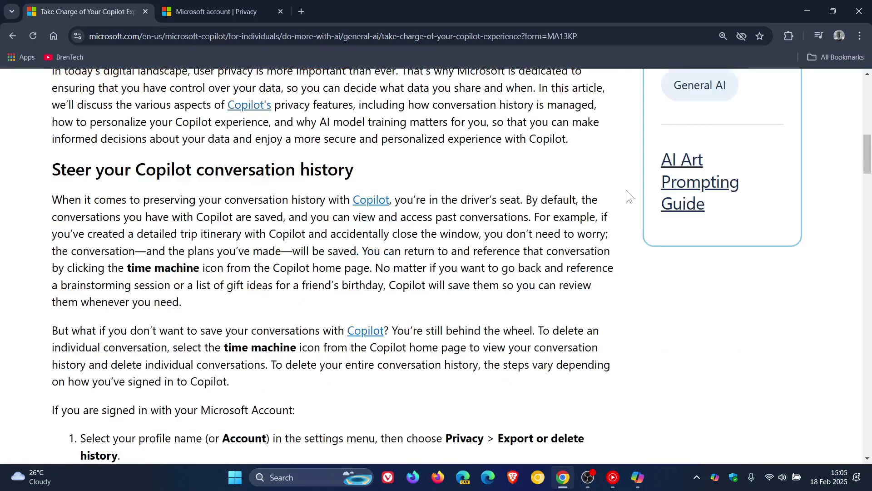
scroll(626, 190, "down", 4)
scroll(642, 214, "down", 3)
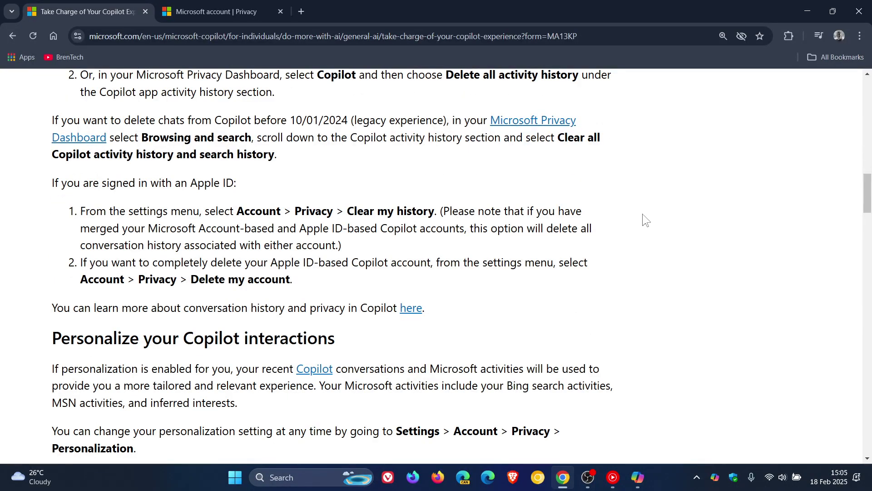
scroll(642, 214, "down", 2)
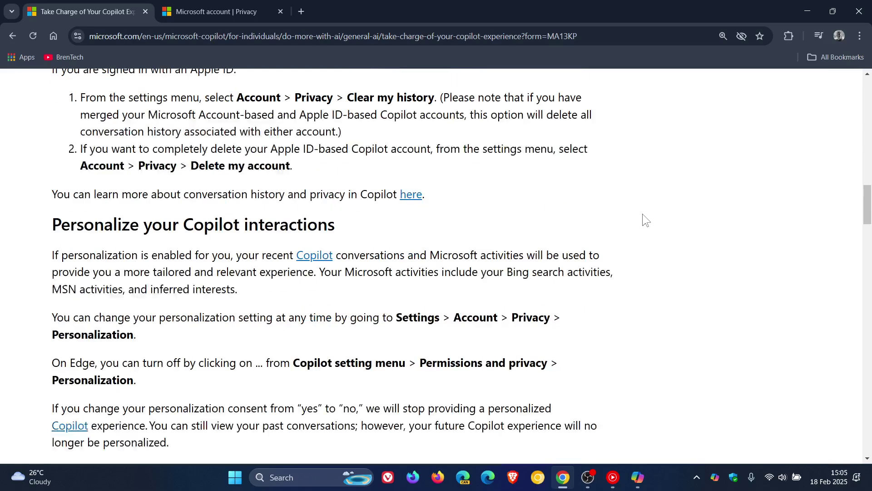
scroll(643, 213, "down", 3)
scroll(642, 214, "down", 3)
scroll(643, 213, "down", 4)
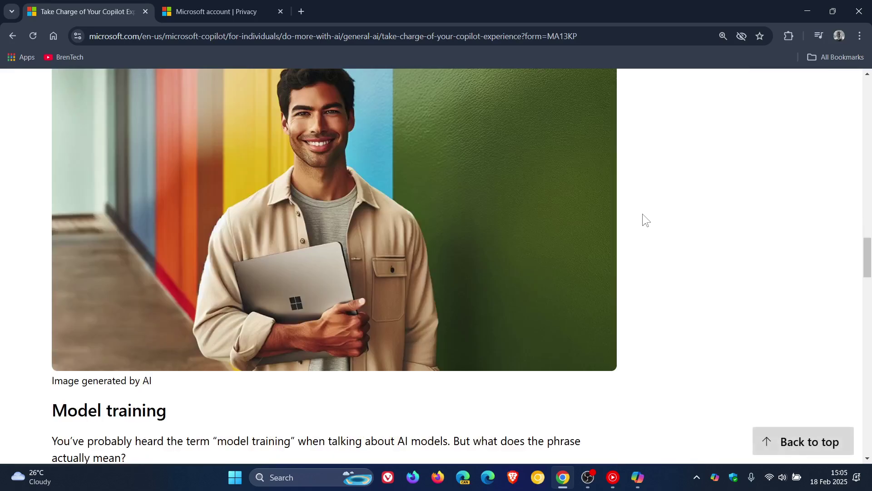
scroll(643, 213, "down", 3)
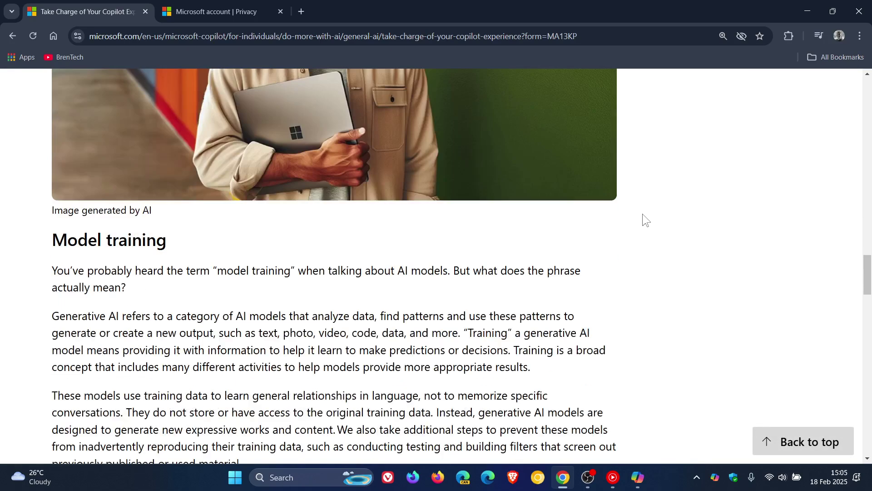
scroll(643, 214, "down", 3)
scroll(642, 213, "down", 3)
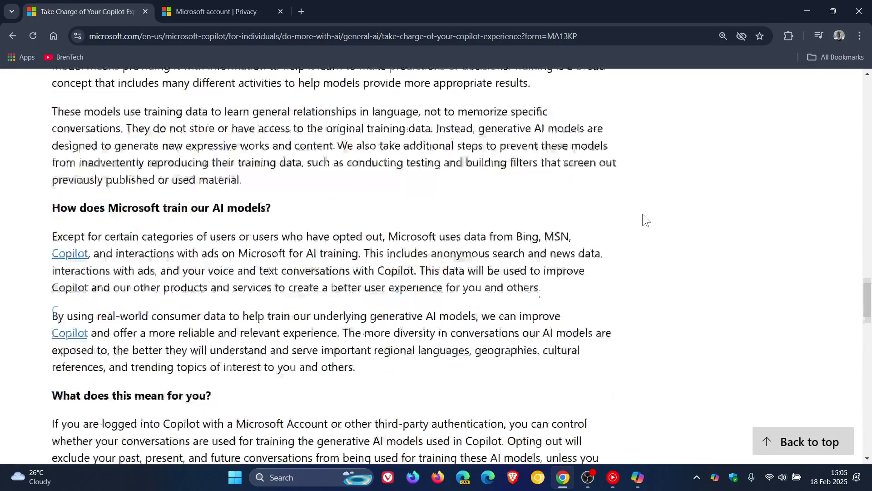
scroll(642, 214, "down", 2)
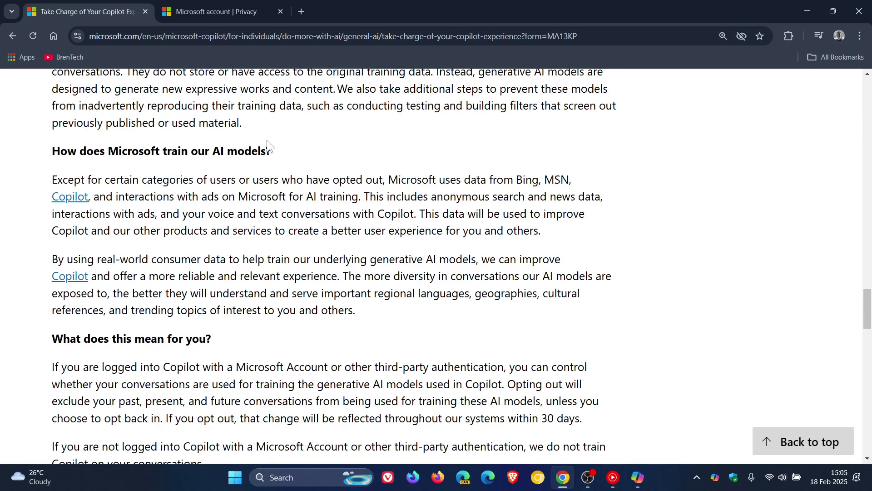
Step: Highlight the AI training data paragraph, from 'Except for certain categories' to 'for you and others.'
left_click_drag(52, 179, 438, 178)
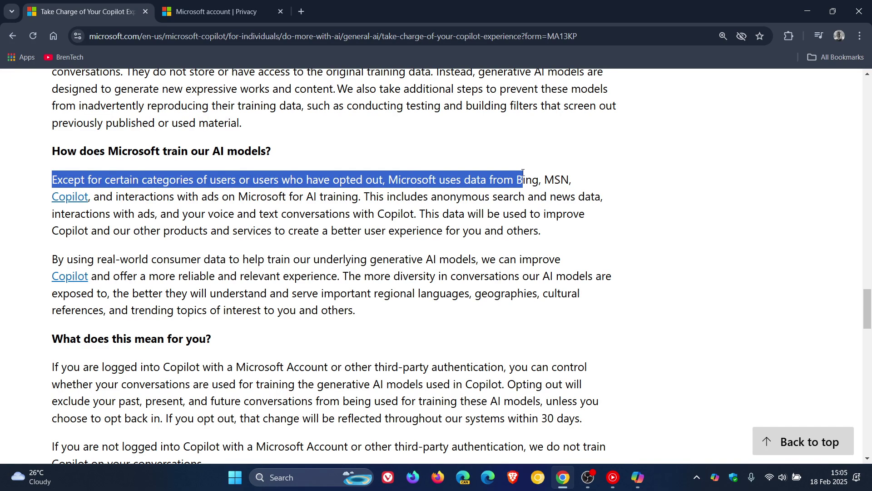
mouse_move(438, 179)
left_mouse_down()
mouse_move(567, 179)
mouse_move(573, 196)
left_mouse_up()
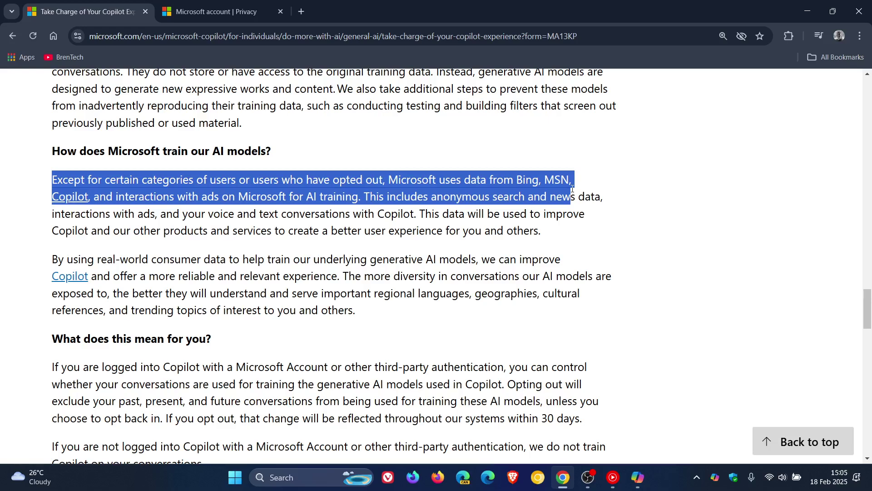
left_click_drag(572, 190, 600, 193)
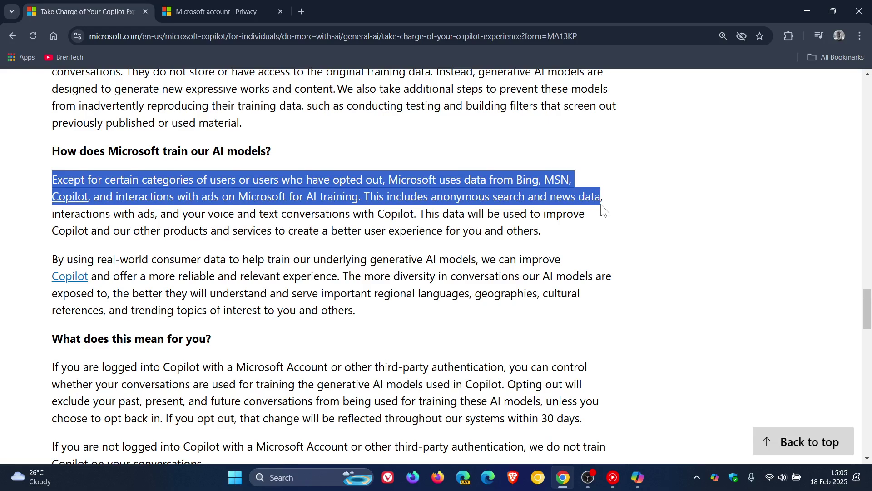
left_click_drag(603, 196, 599, 213)
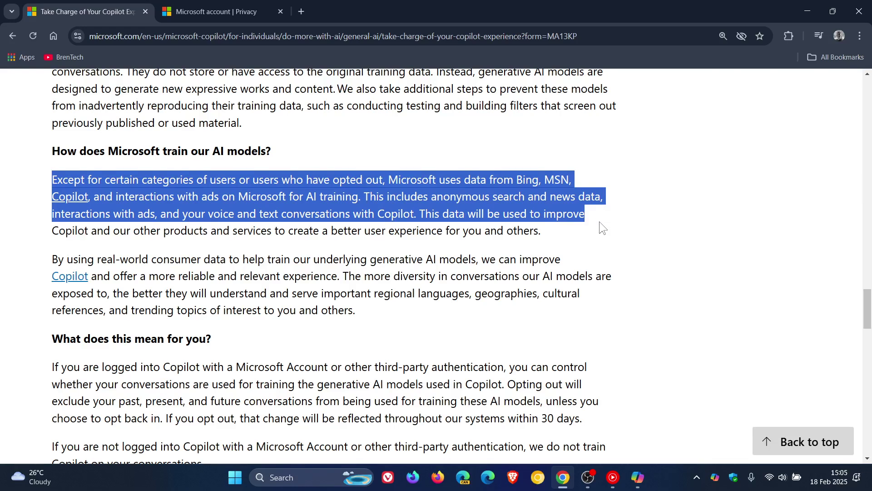
left_click_drag(599, 221, 602, 231)
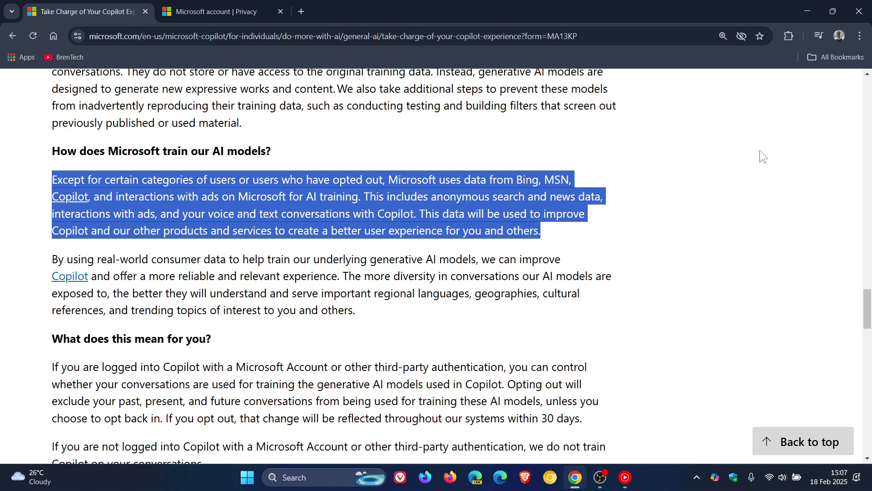
Step: Minimize Chrome and bring up the Copilot app's conversation history
left_click(807, 10)
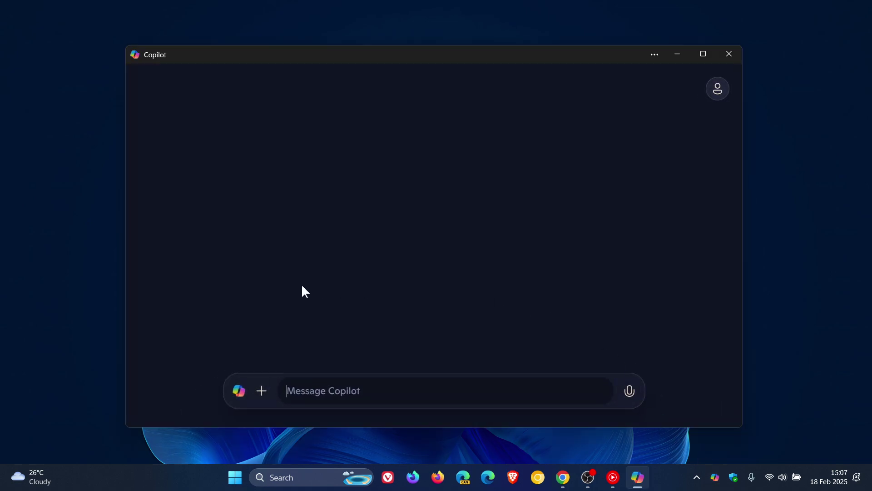
left_click(238, 391)
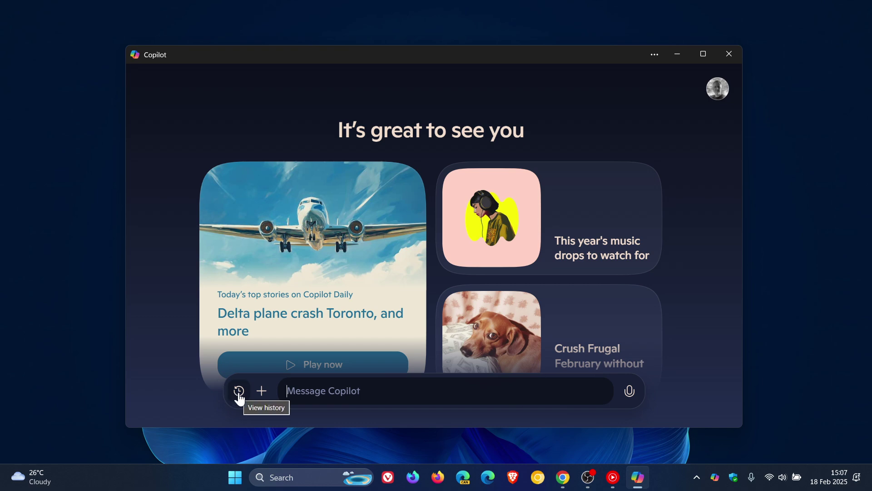
left_click(239, 392)
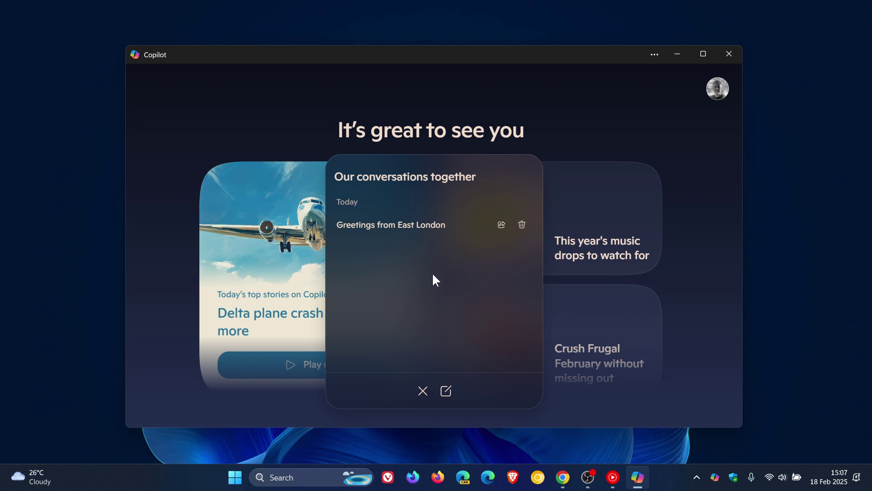
Step: Delete the 'Greetings from East London' conversation and close the emptied history list
left_click(523, 224)
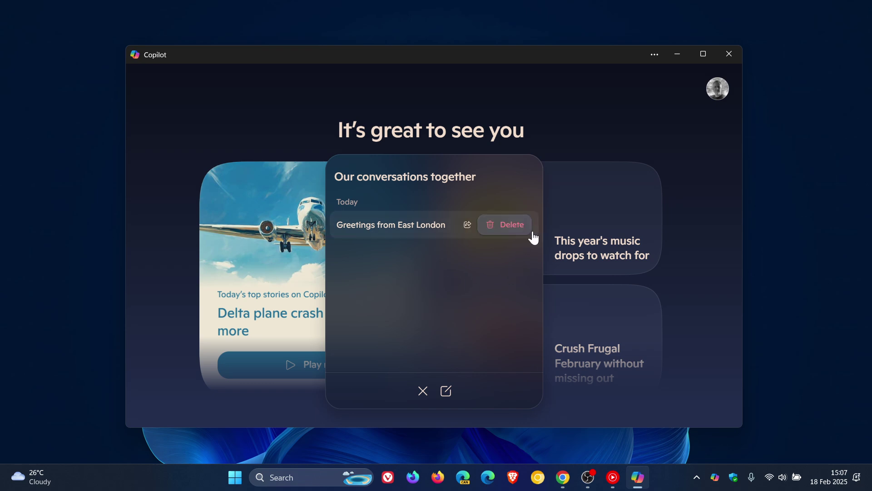
left_click(508, 235)
left_click(423, 391)
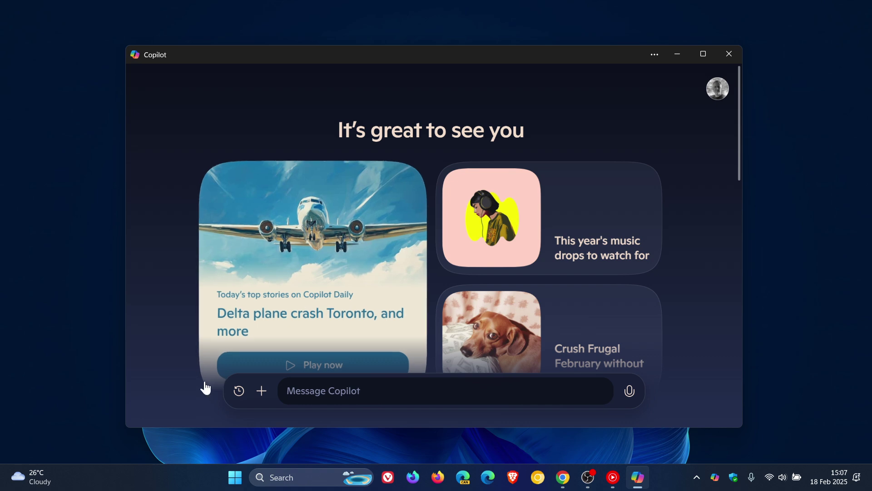
Step: Confirm the conversation history is empty, then reach Privacy through the profile's account settings
left_click(239, 391)
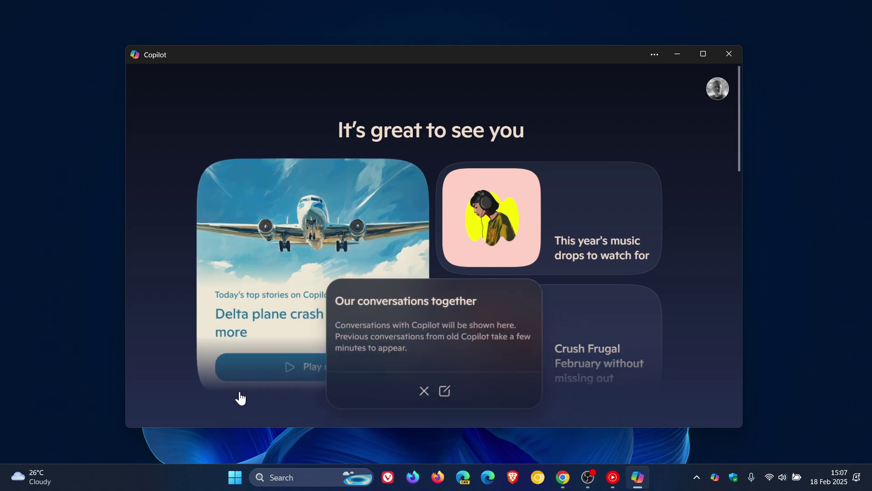
left_click(424, 390)
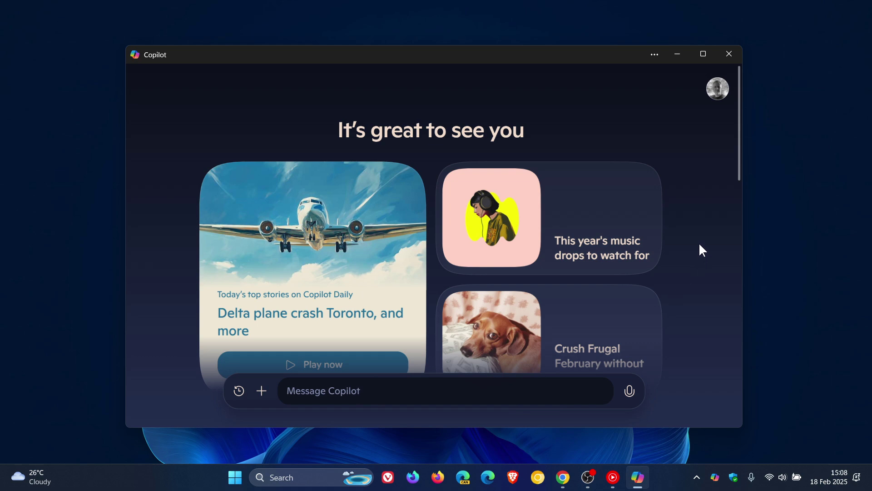
left_click(717, 93)
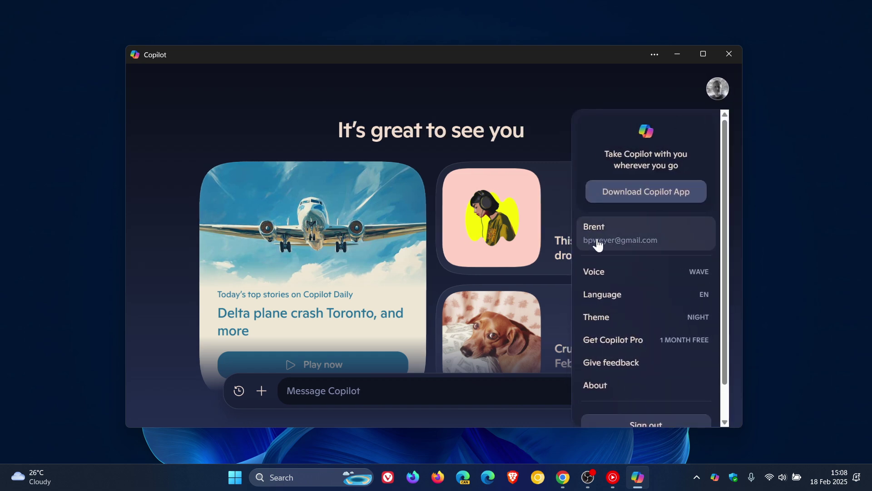
left_click(607, 241)
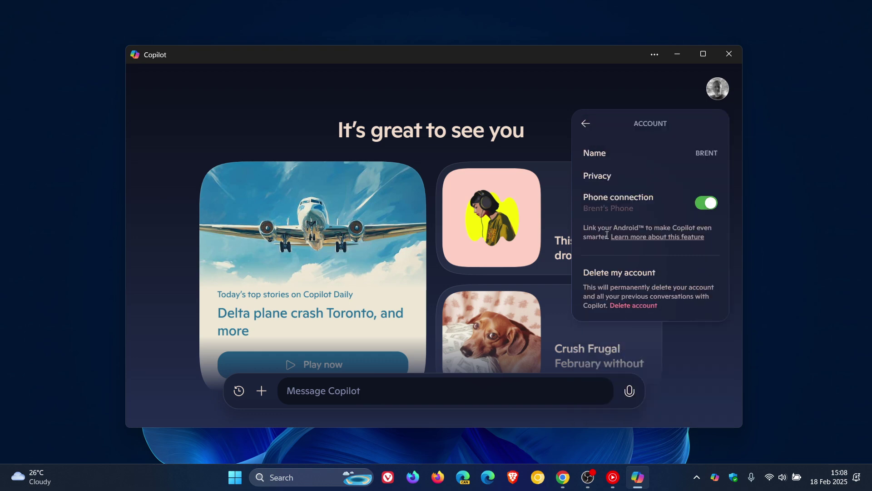
left_click(597, 176)
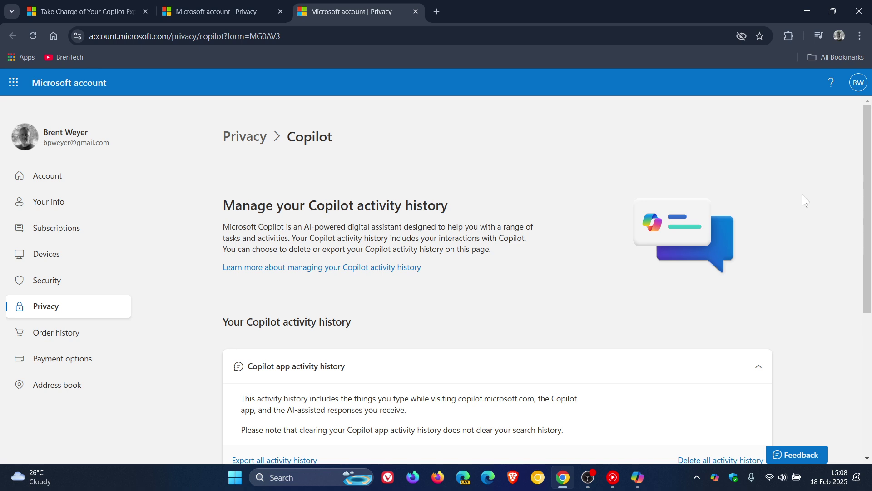
scroll(803, 194, "down", 1)
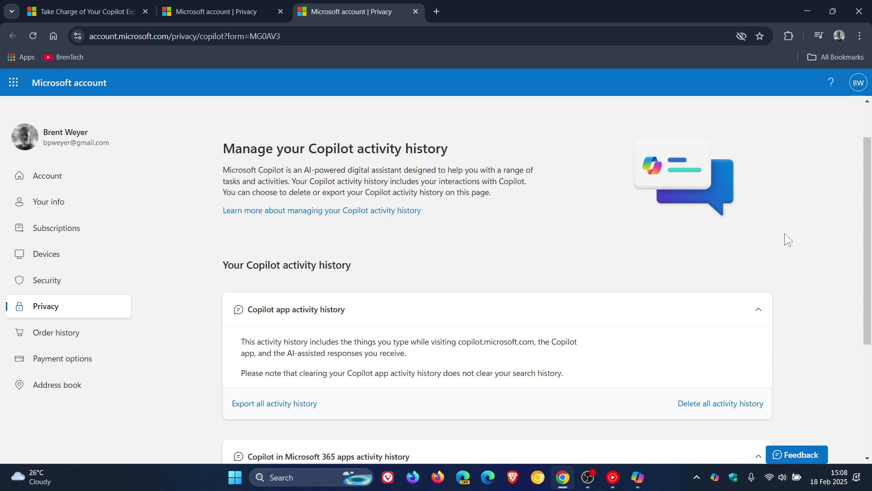
scroll(791, 229, "down", 1)
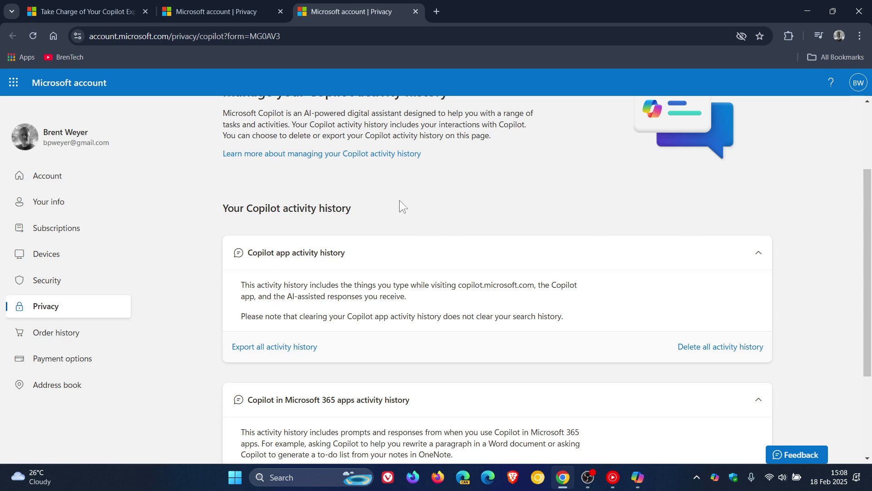
Step: Choose 'Delete all activity history' on the Copilot privacy page
left_click(725, 347)
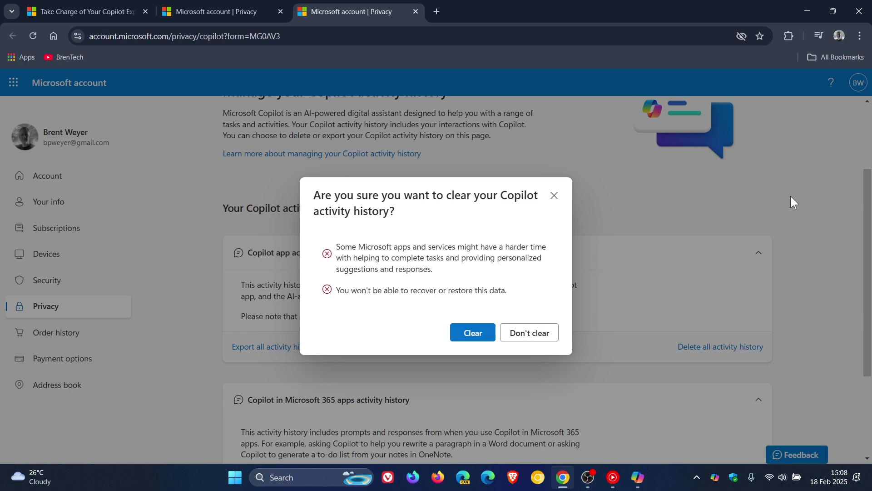
Step: Dismiss the clear-history prompt, minimize Chrome, close Copilot's privacy popup and minimize Copilot
left_click(552, 198)
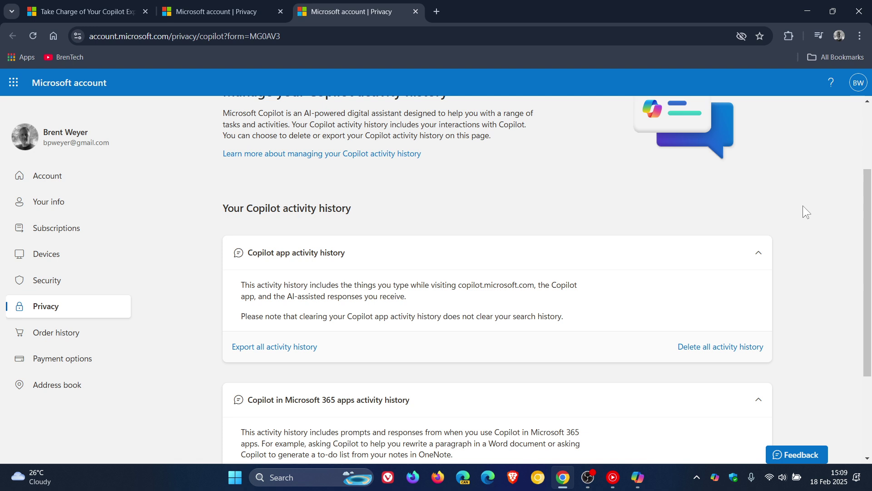
left_click(805, 13)
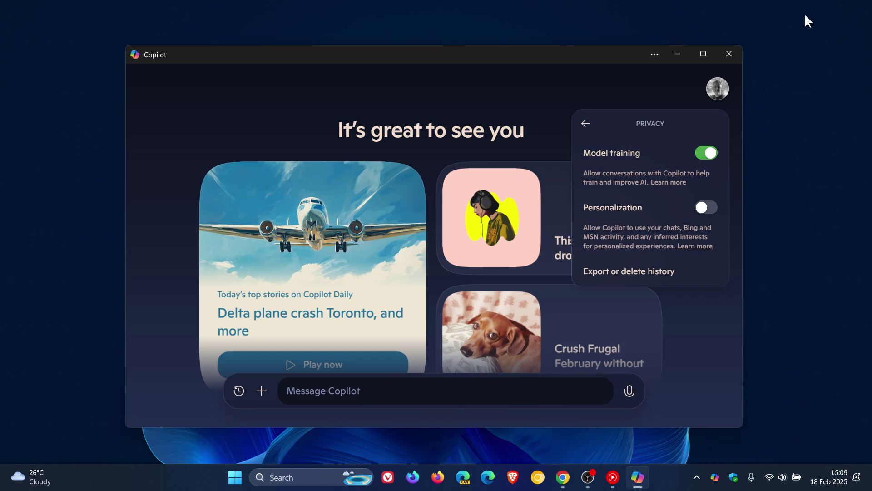
left_click(570, 80)
left_click(677, 54)
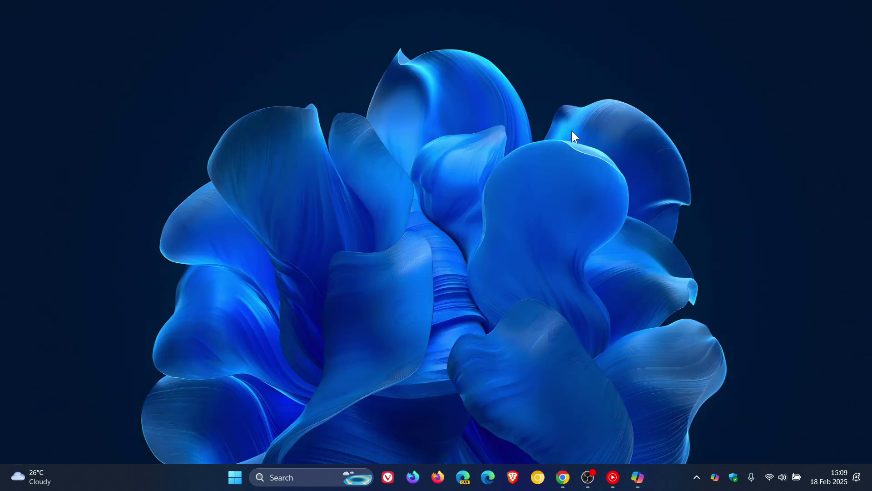